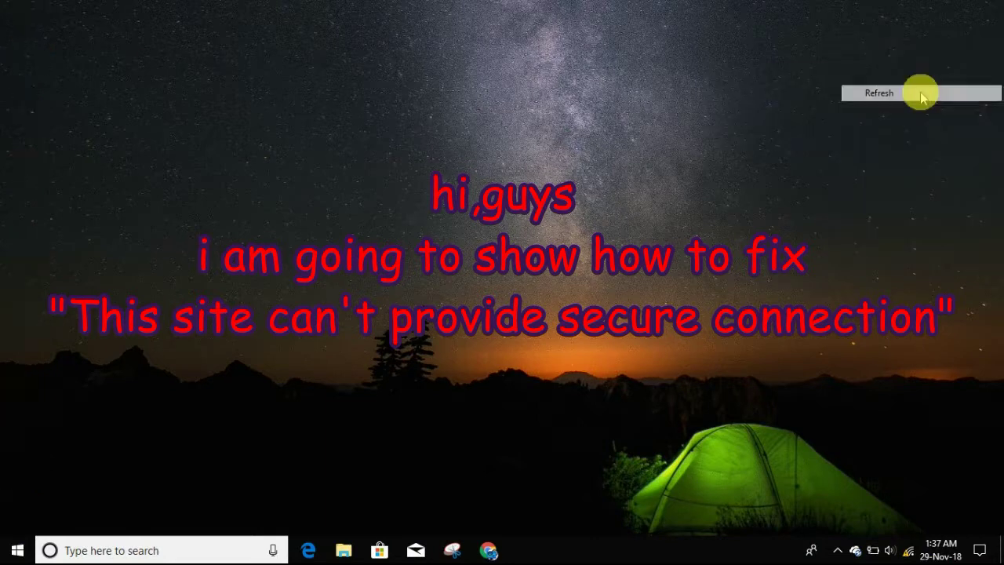
{"action": "left_click", "coordinate": [921, 135]}
{"action": "right_click", "coordinate": [919, 115]}
{"action": "left_click", "coordinate": [910, 178]}
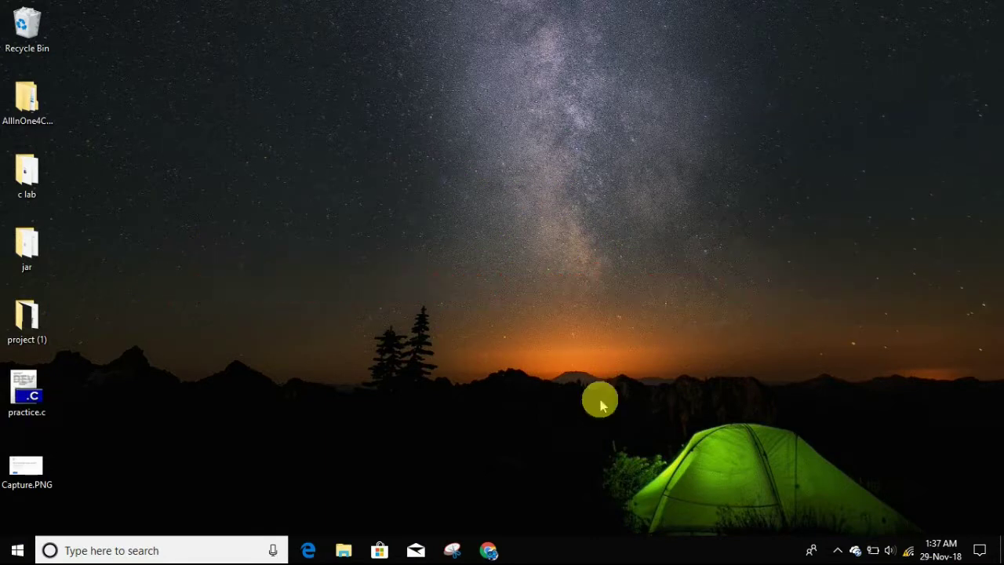
Switch to Chrome and load facebook.com.
{"action": "left_click", "coordinate": [490, 551]}
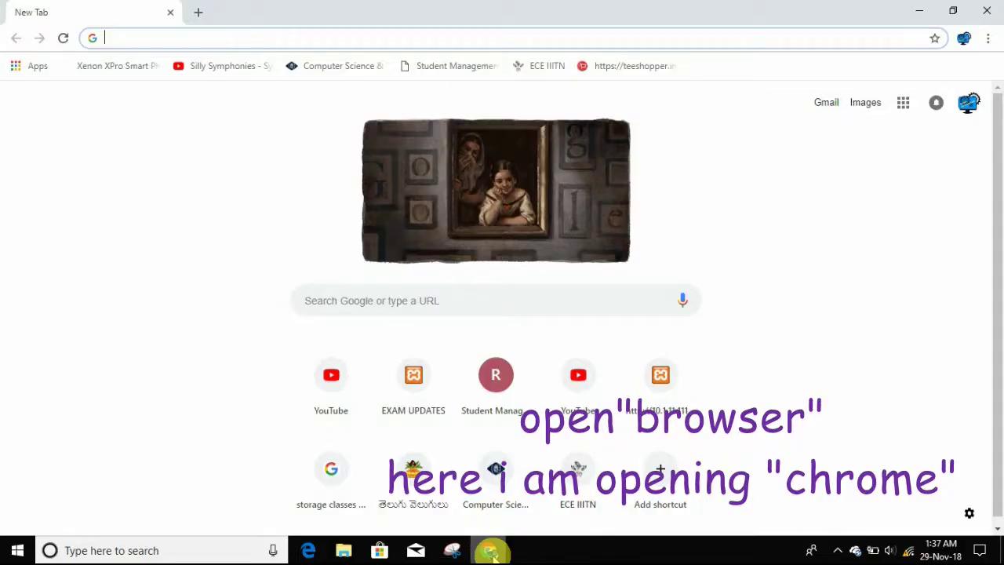
{"action": "left_click", "coordinate": [114, 33]}
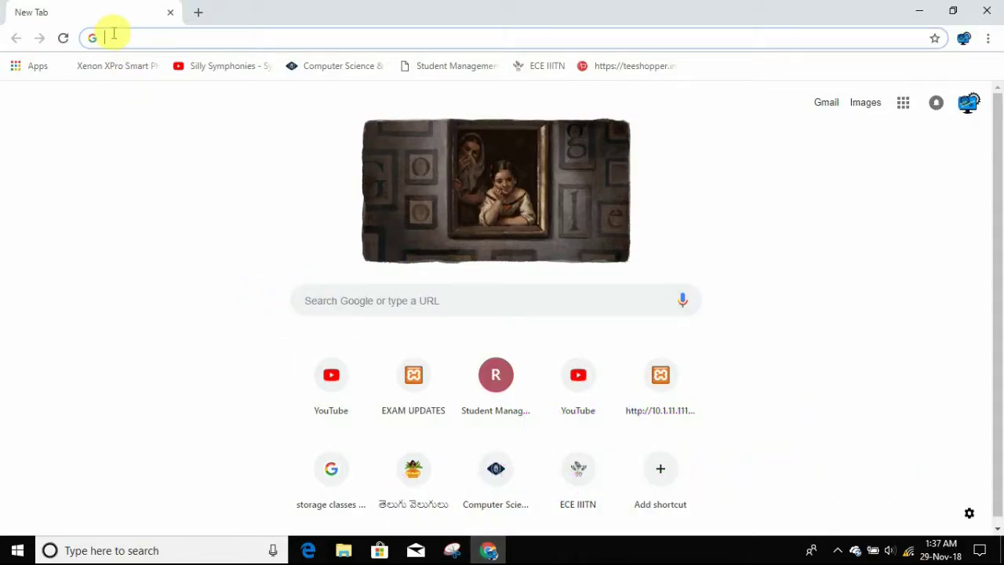
{"action": "type", "text": "face"}
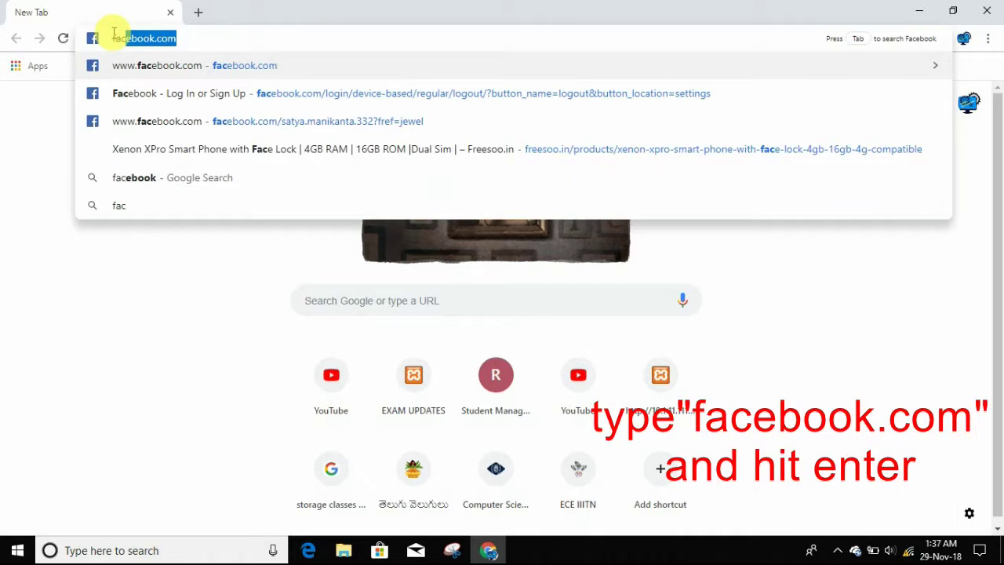
{"action": "type", "text": "book"}
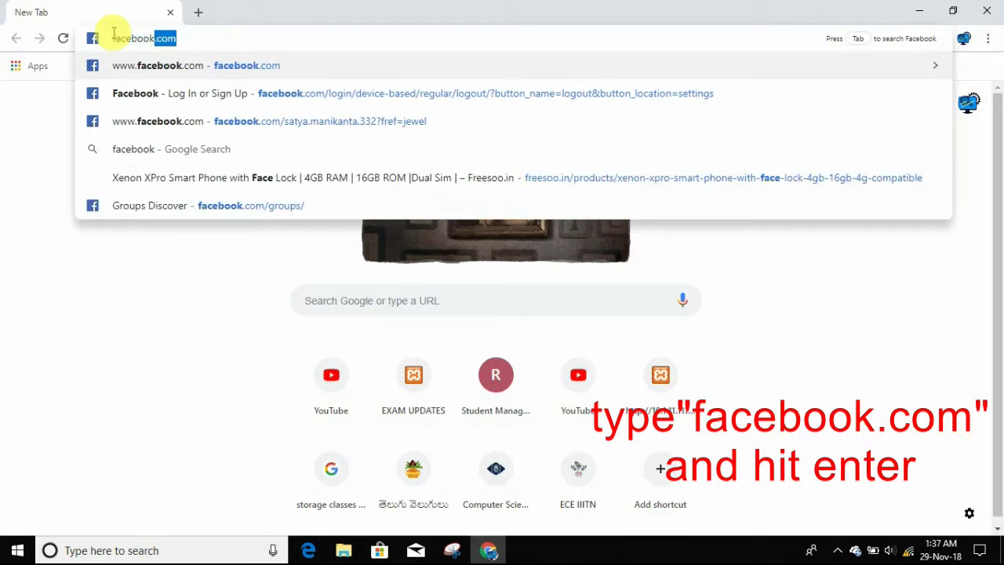
{"action": "type", "text": ".com"}
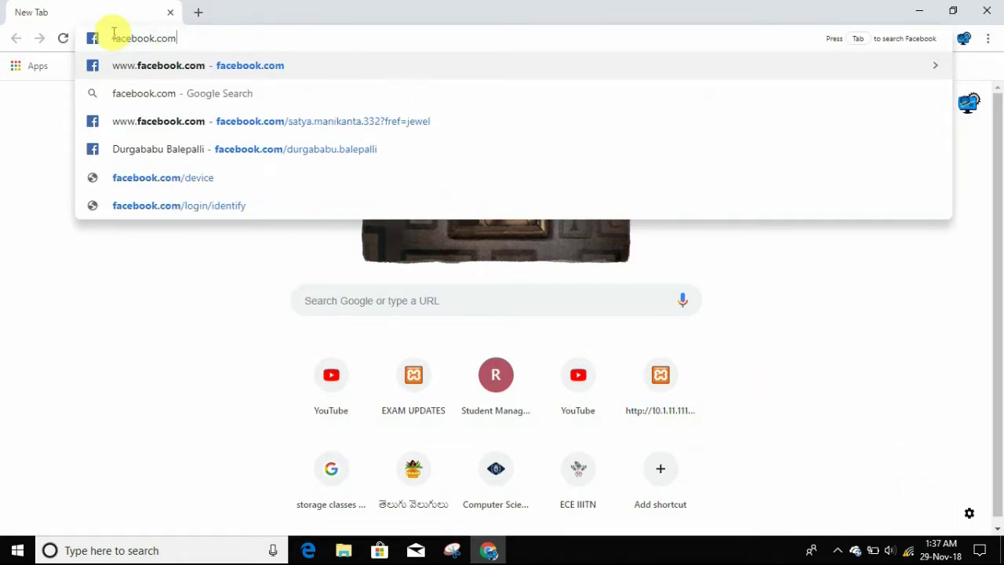
{"action": "key", "text": "Return"}
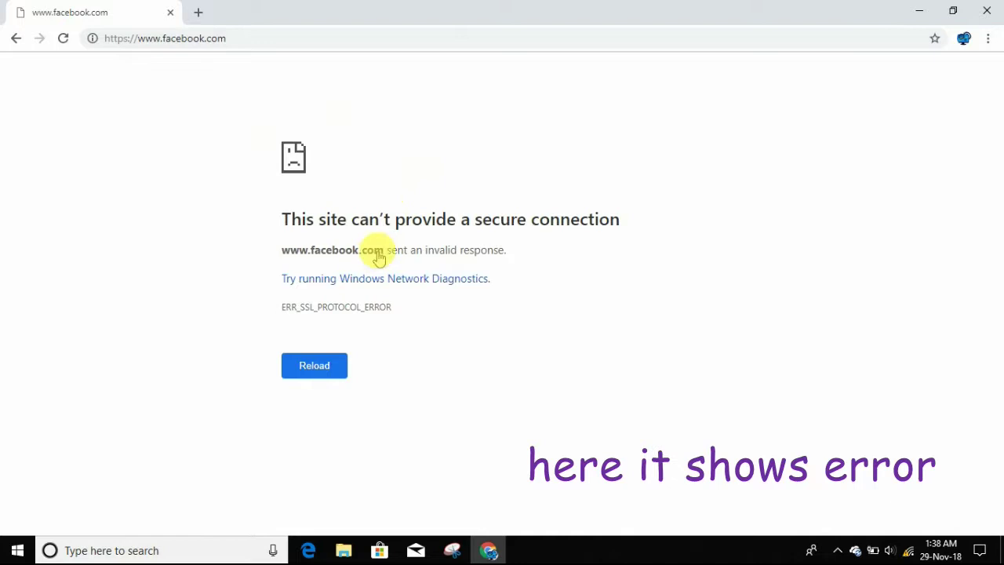
Search Google for "psiphon download from file hippo" in a new browser tab.
{"action": "left_click", "coordinate": [202, 15]}
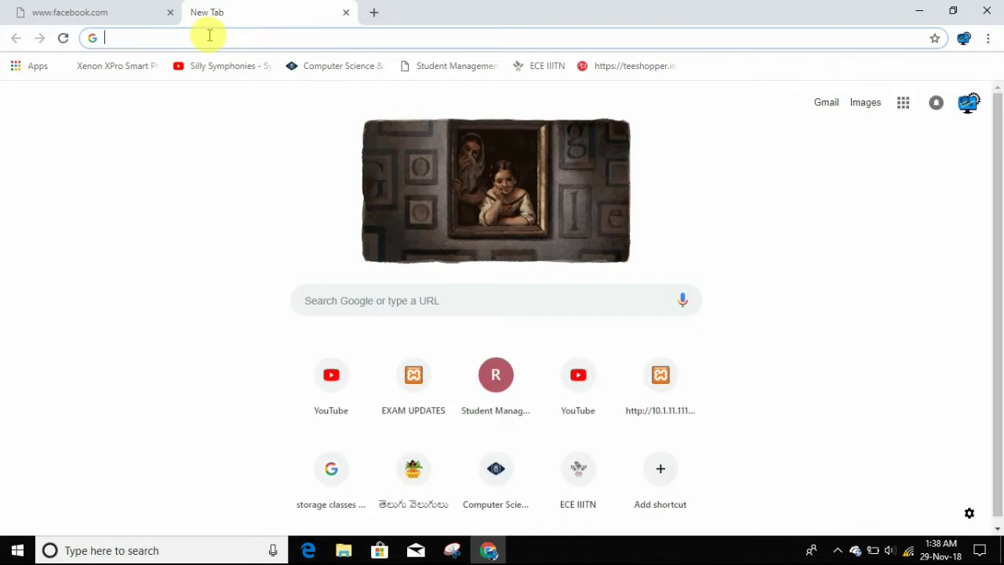
{"action": "type", "text": "psiphon"}
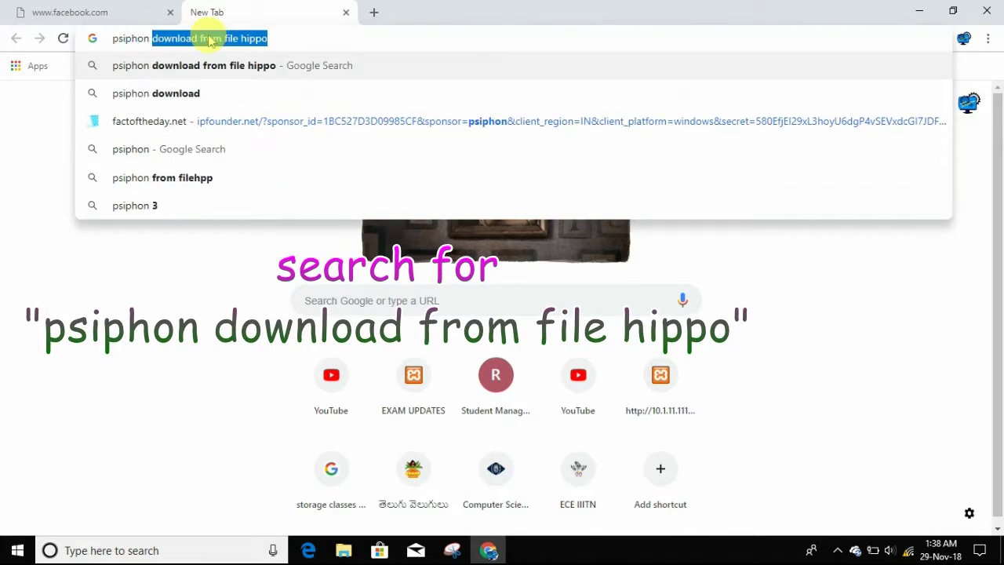
{"action": "type", "text": " dow"}
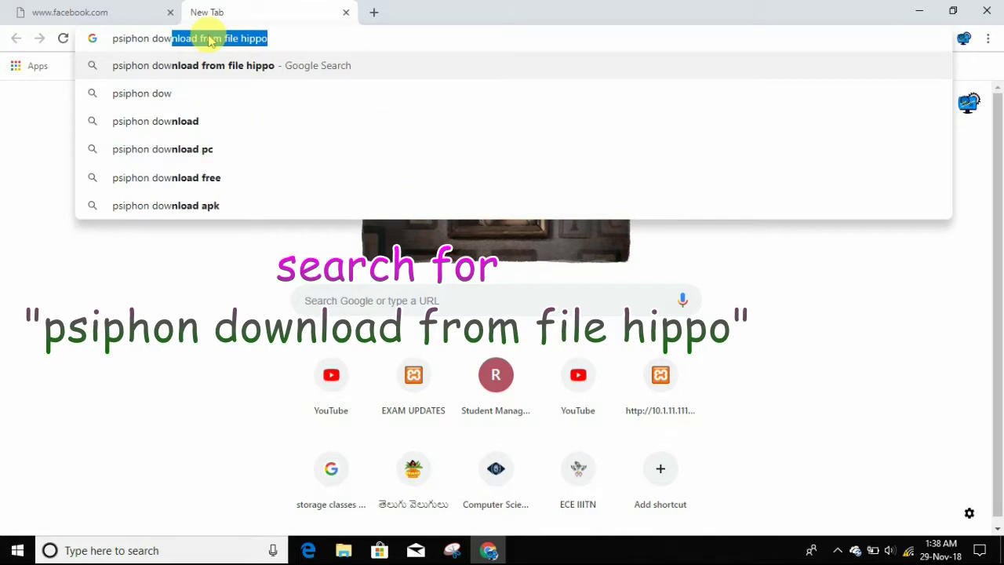
{"action": "type", "text": "nload"}
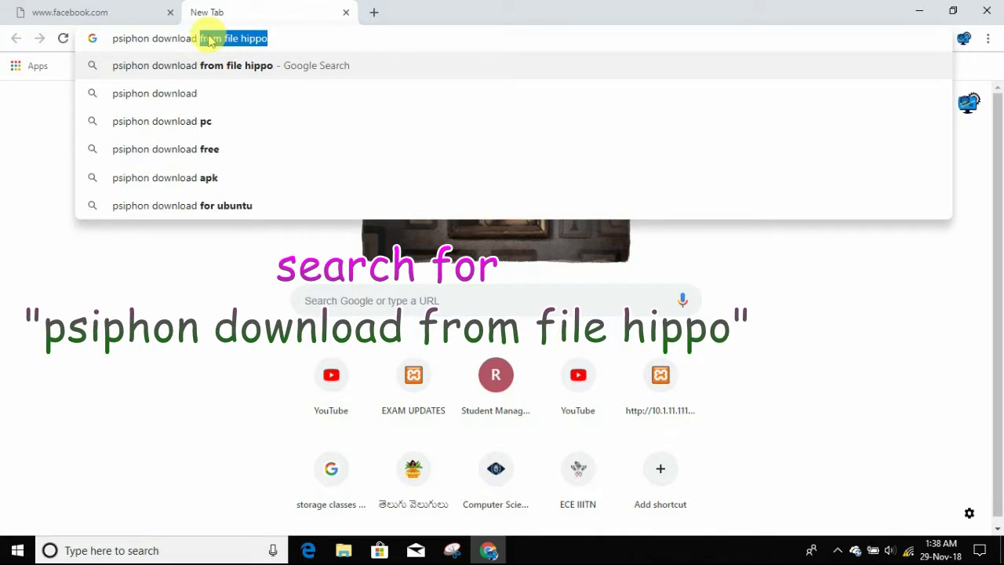
{"action": "type", "text": " from "}
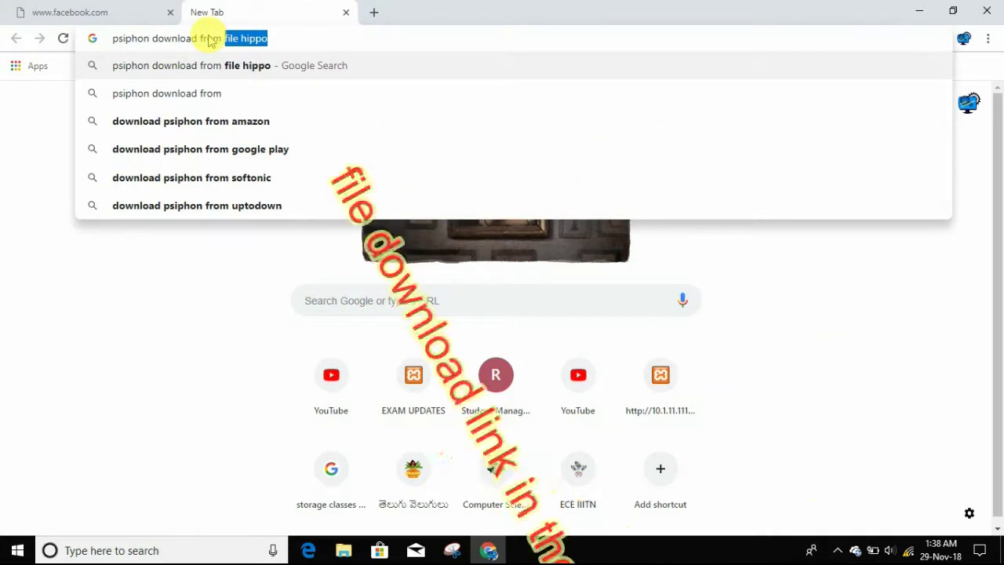
{"action": "type", "text": "fil"}
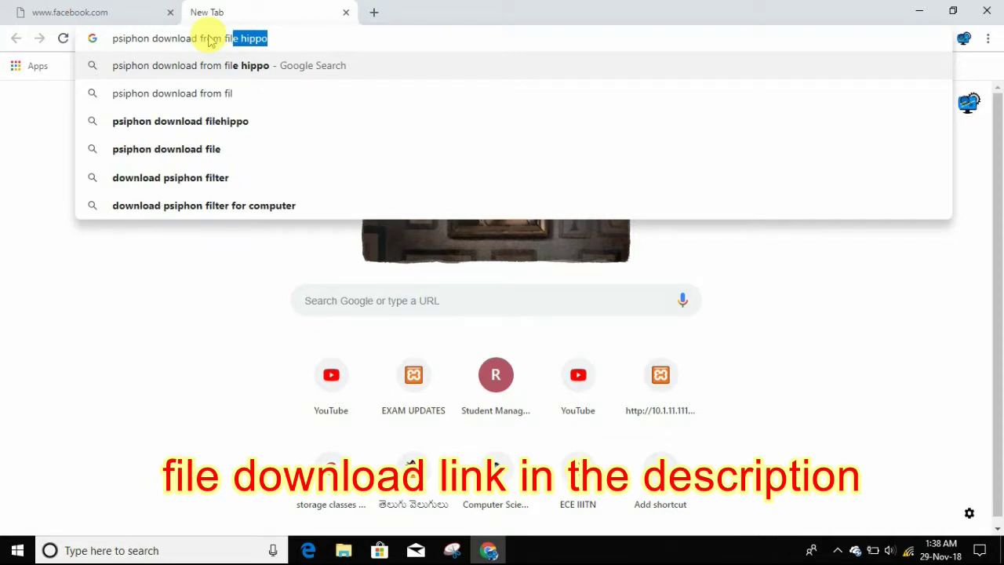
{"action": "type", "text": "e hippo"}
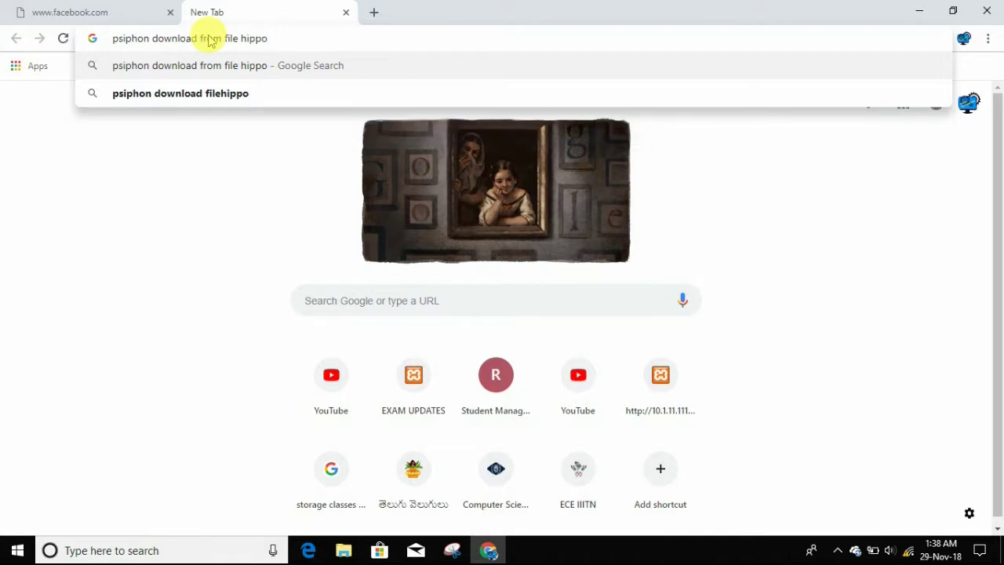
{"action": "key", "text": "Return"}
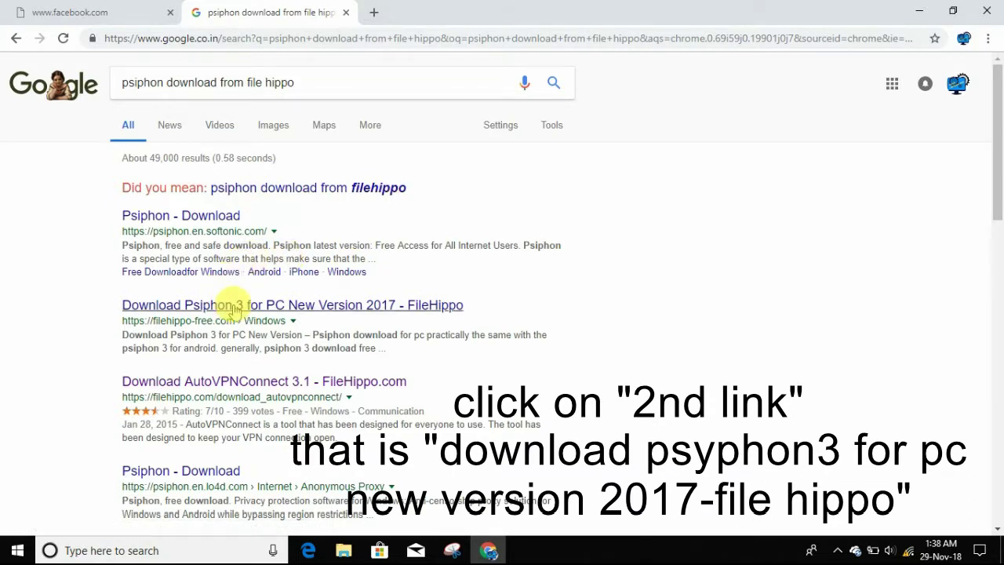
Open the FileHippo result "Download Psiphon 3 for PC New Version 2017" and download psiphon3.exe from that page.
{"action": "left_click", "coordinate": [330, 312]}
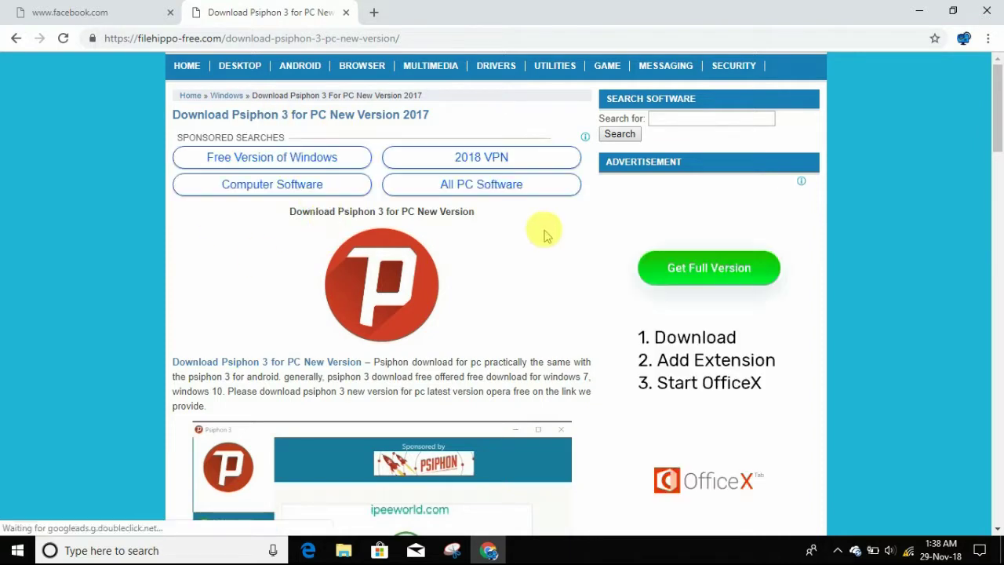
{"action": "mouse_move", "coordinate": [1001, 110]}
{"action": "left_mouse_down"}
{"action": "mouse_move", "coordinate": [999, 453]}
{"action": "mouse_move", "coordinate": [983, 103]}
{"action": "mouse_move", "coordinate": [986, 206]}
{"action": "left_mouse_up"}
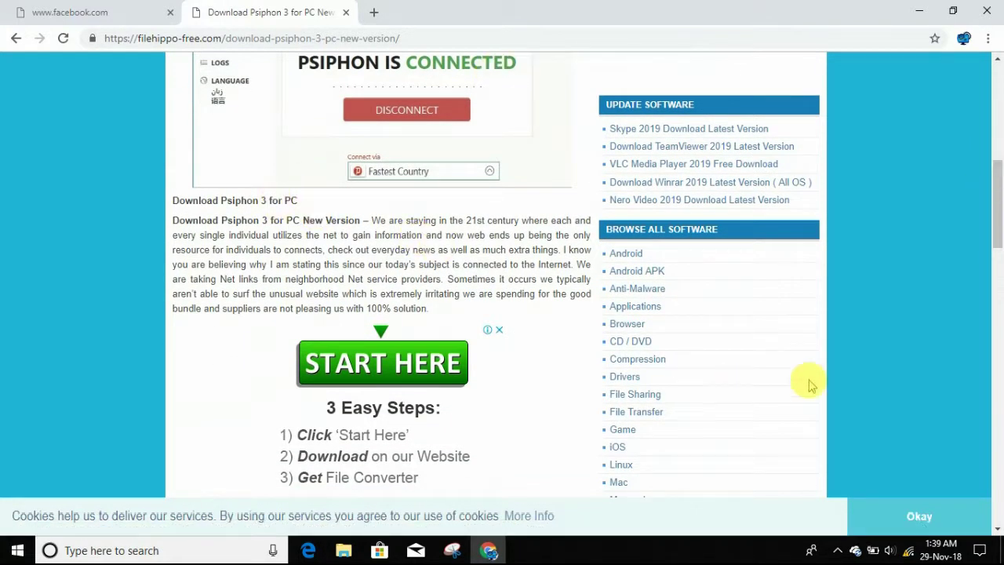
{"action": "left_click_drag", "start_coordinate": [998, 197], "coordinate": [998, 338]}
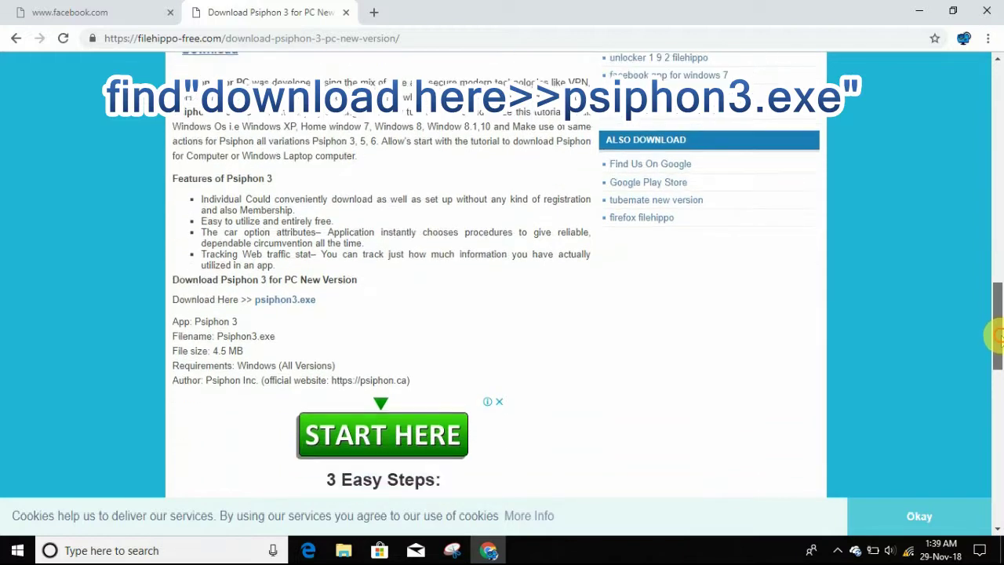
{"action": "left_click", "coordinate": [286, 300]}
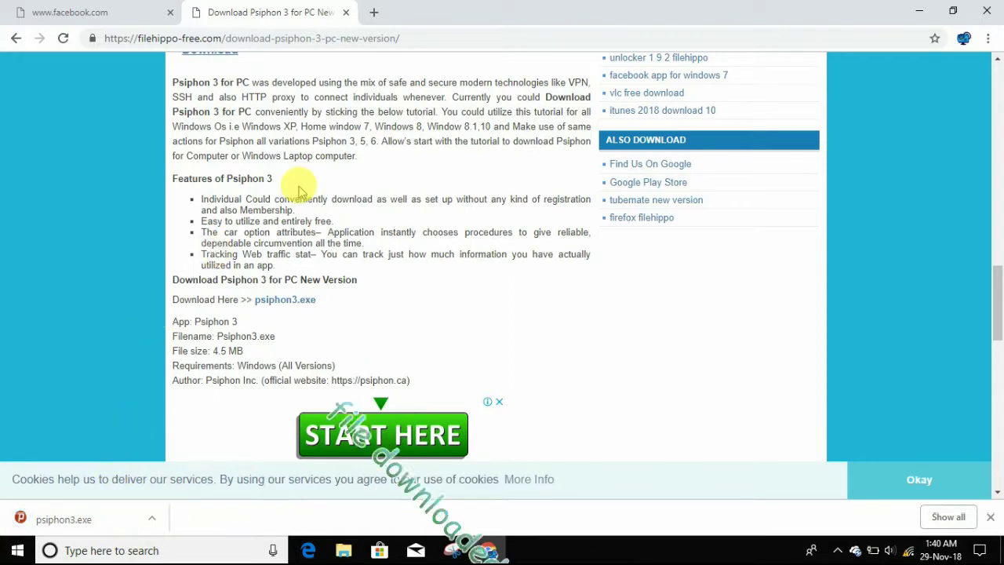
Switch to File Explorer and run psiphon3.exe from the Downloads folder, allowing it to run despite SmartScreen.
{"action": "left_click", "coordinate": [932, 9]}
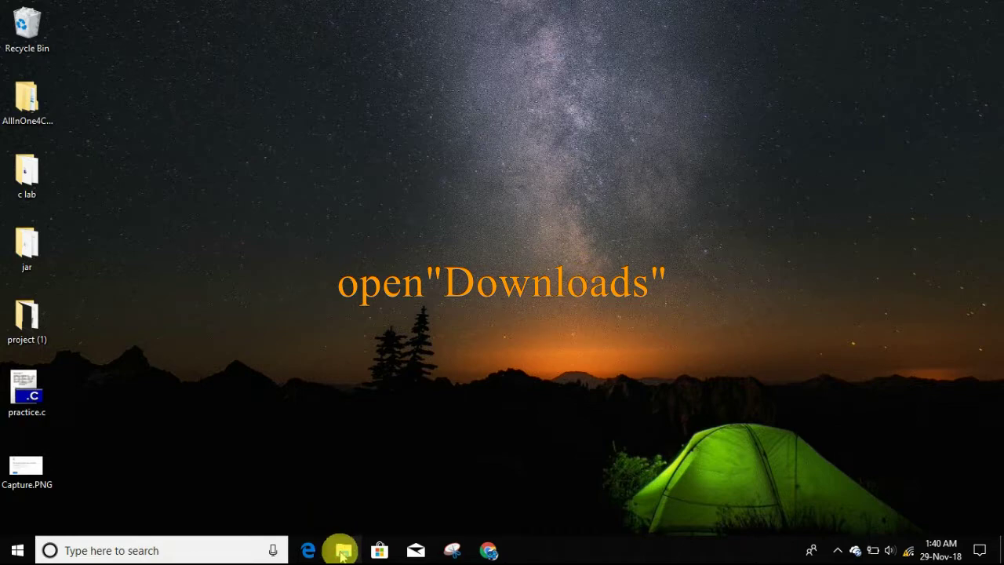
{"action": "left_click", "coordinate": [343, 552]}
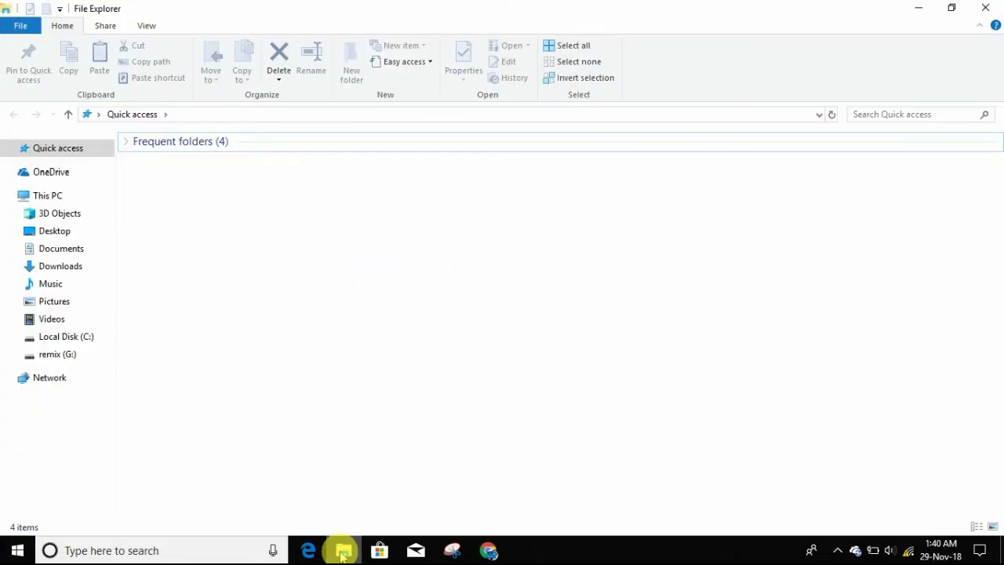
{"action": "left_click", "coordinate": [76, 268]}
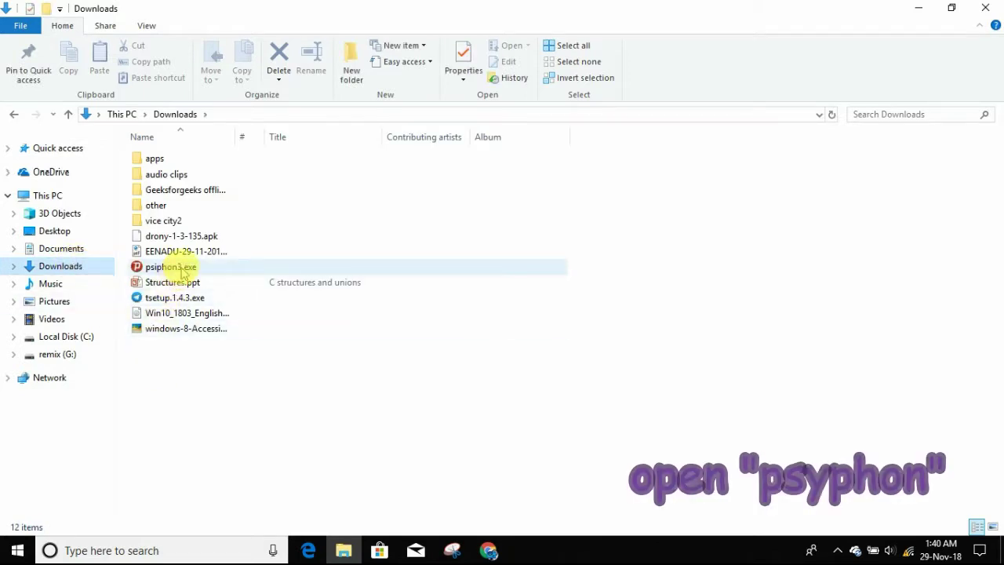
{"action": "left_click", "coordinate": [170, 267]}
{"action": "double_click", "coordinate": [185, 268]}
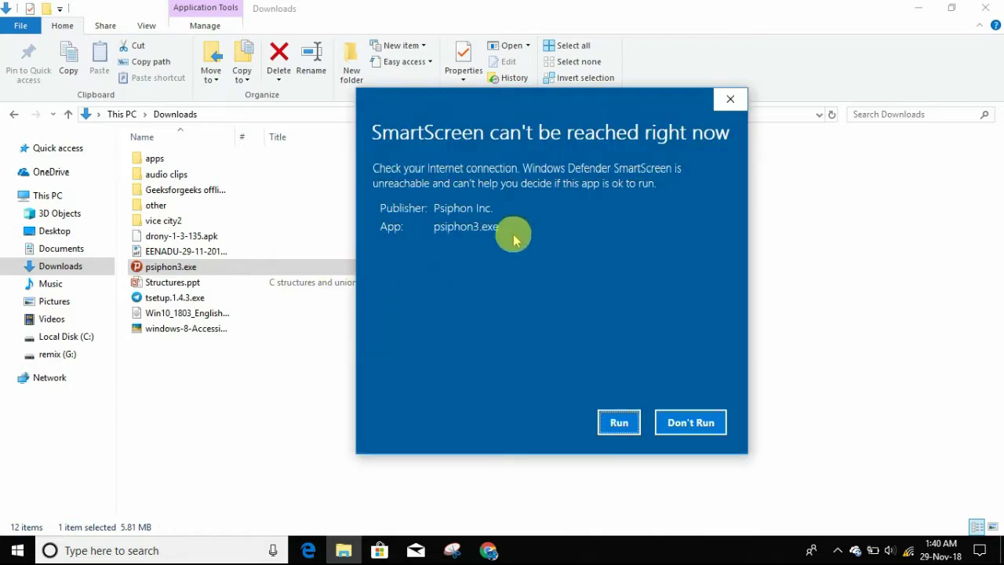
{"action": "left_click", "coordinate": [616, 430]}
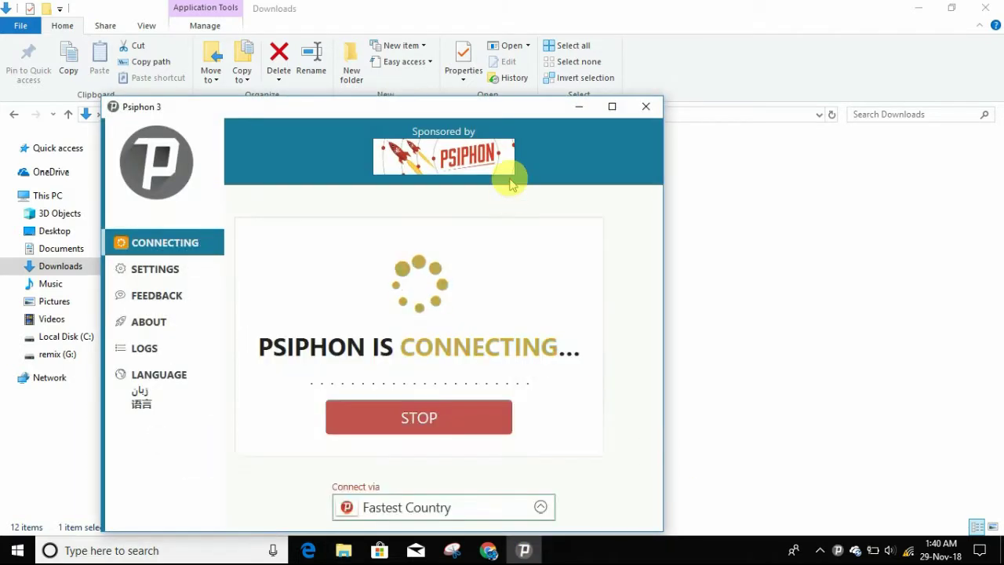
{"action": "left_click_drag", "start_coordinate": [492, 114], "coordinate": [512, 37]}
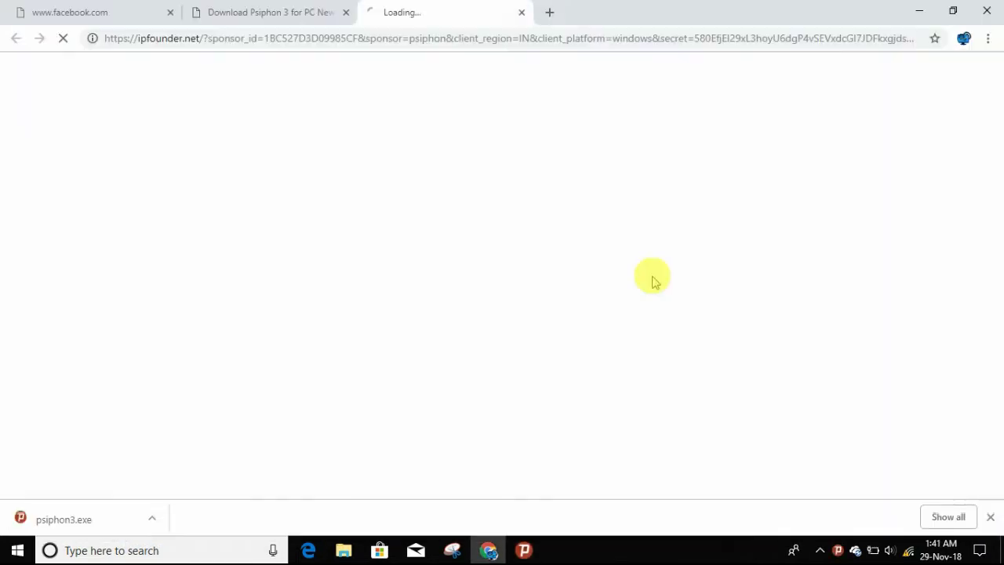
Close the Psiphon sponsor page and the Psiphon download page in Chrome, returning to the facebook.com tab.
{"action": "left_click", "coordinate": [521, 13]}
{"action": "left_click", "coordinate": [915, 8]}
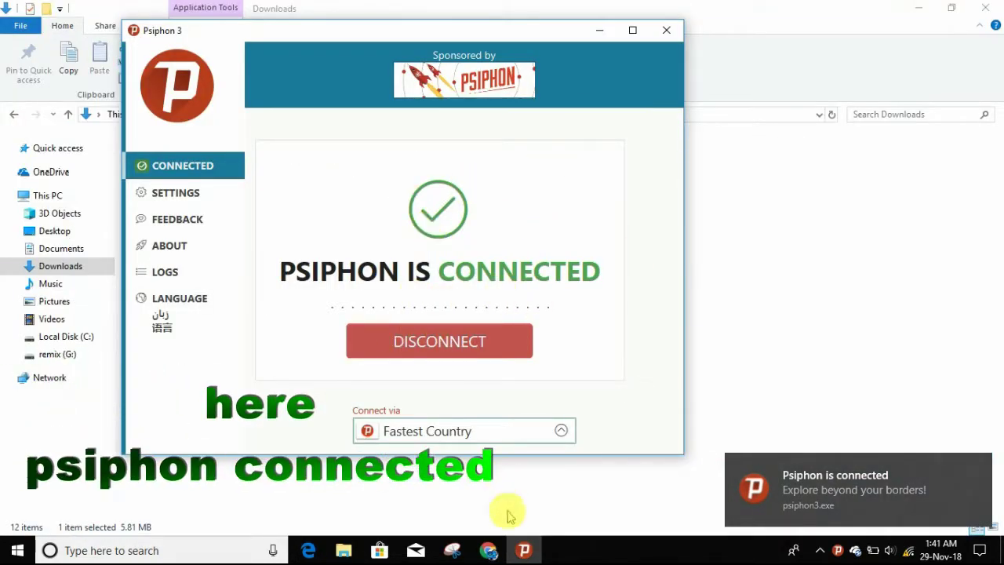
{"action": "left_click", "coordinate": [489, 549]}
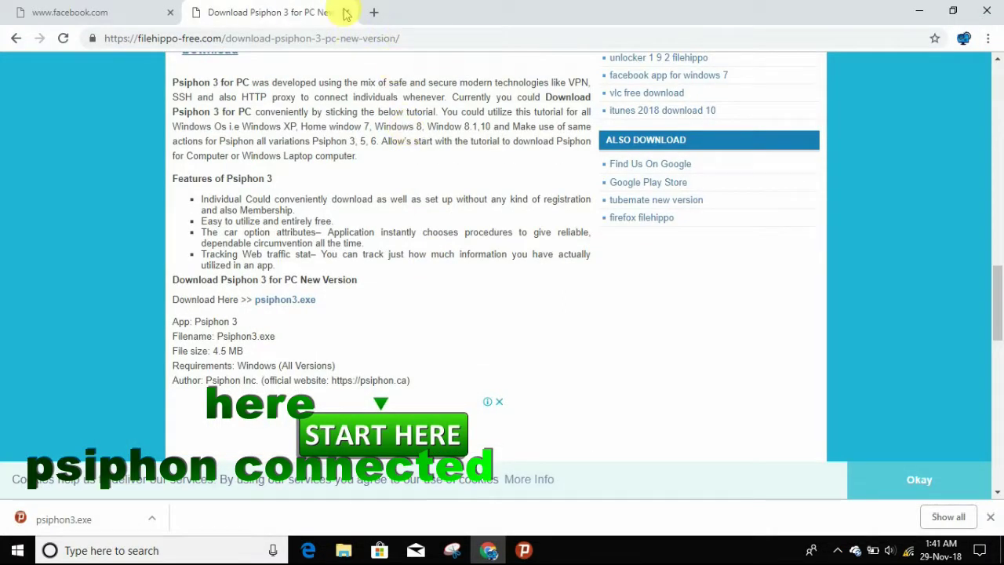
{"action": "left_click", "coordinate": [345, 12]}
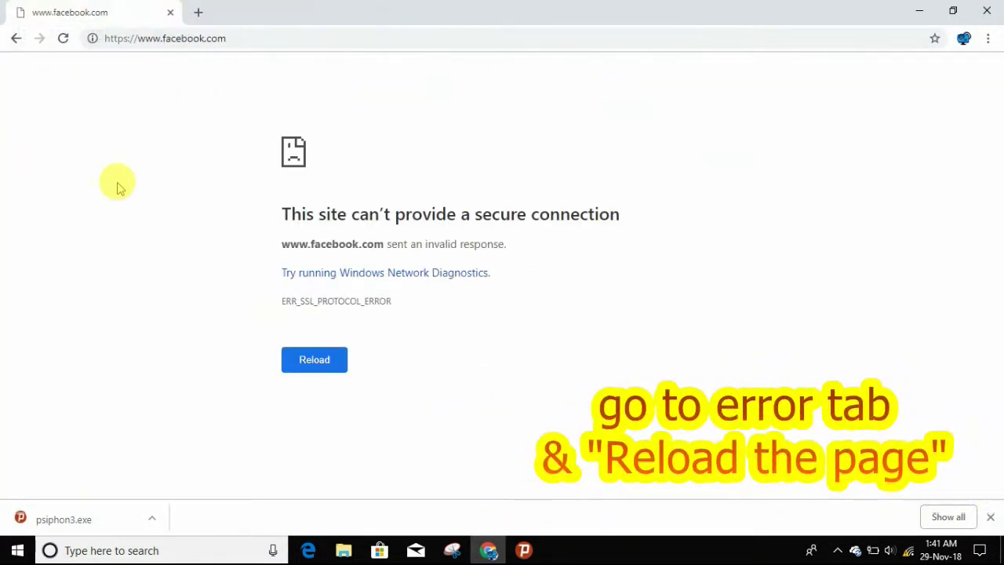